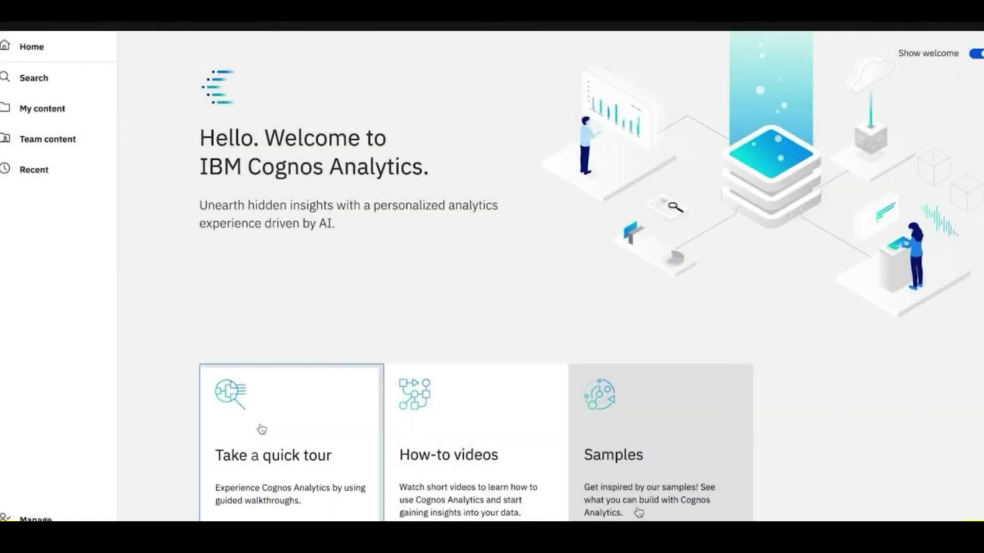
Step: From the welcome page, open the MVSPM OCPU vs CPU% Latent Demand Analysis report in edit mode
{"action": "left_click", "coordinate": [262, 430]}
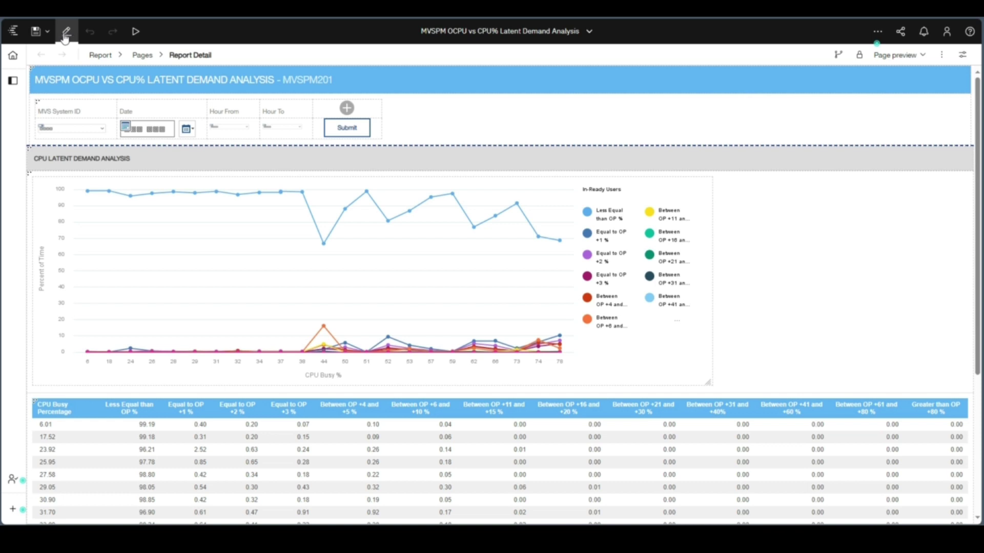
Step: Save a copy as 'MVSPM OCPU vs CPU% Latent Demand Analysis - Custom Change' in My content > Demo
{"action": "left_click", "coordinate": [47, 32]}
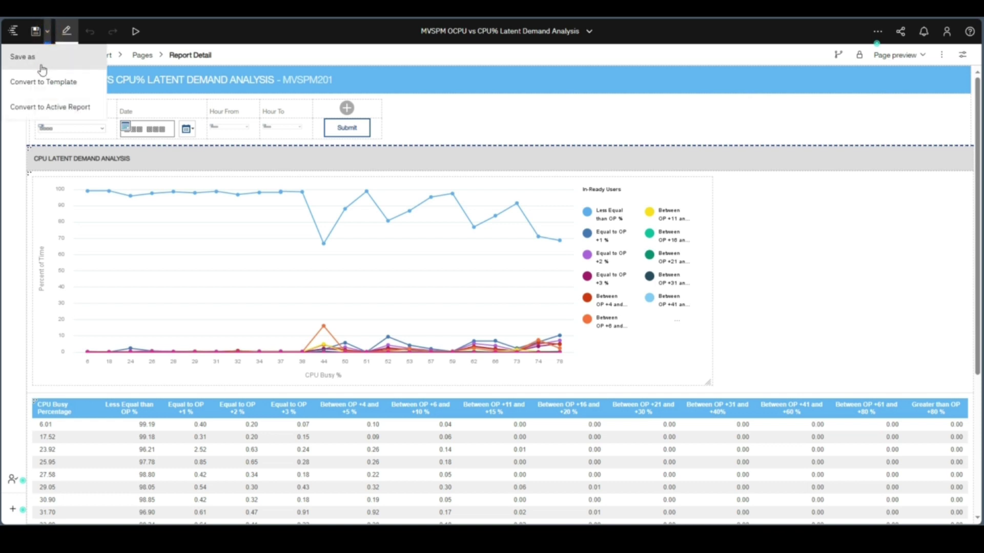
{"action": "left_click", "coordinate": [31, 58]}
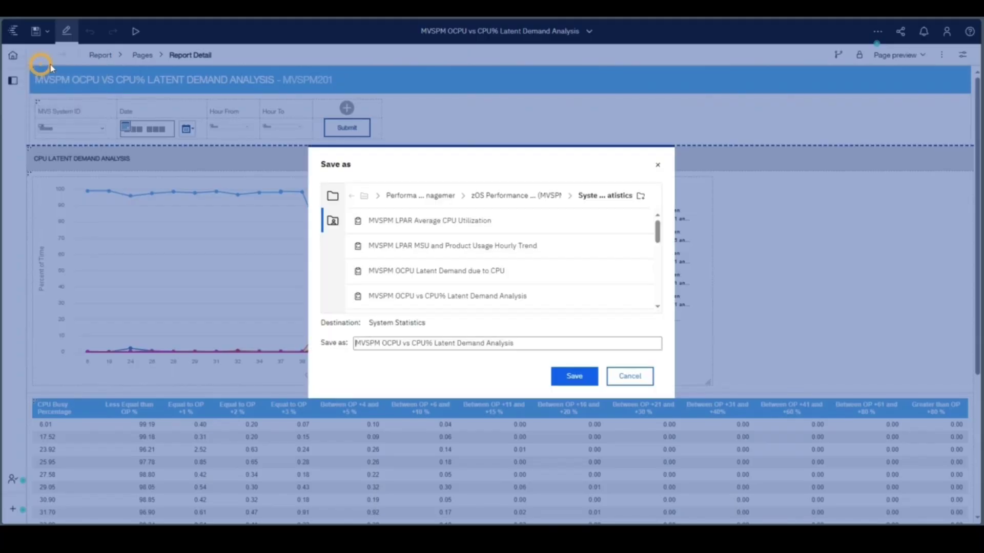
{"action": "left_click", "coordinate": [333, 196]}
{"action": "left_click", "coordinate": [382, 251]}
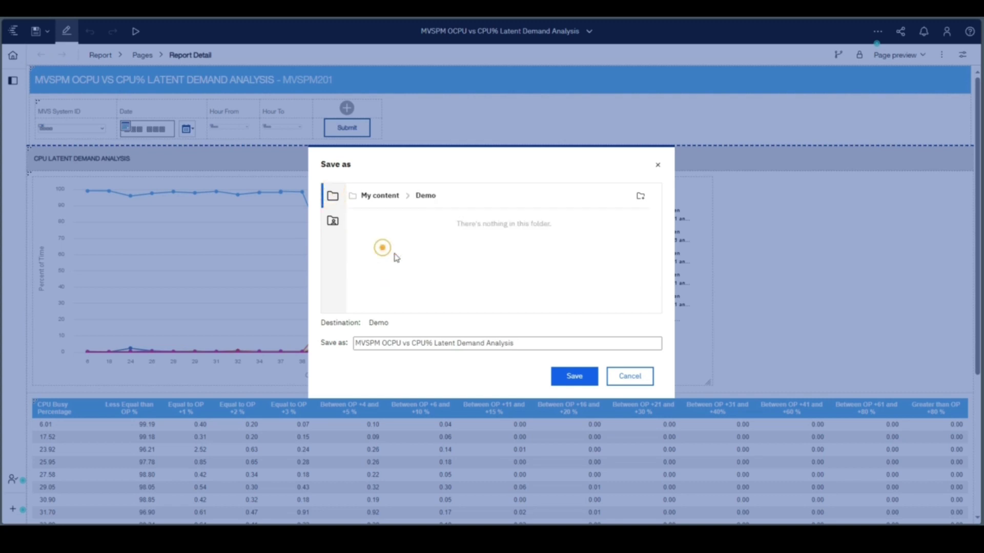
{"action": "left_click", "coordinate": [543, 344]}
{"action": "type", "text": "- "}
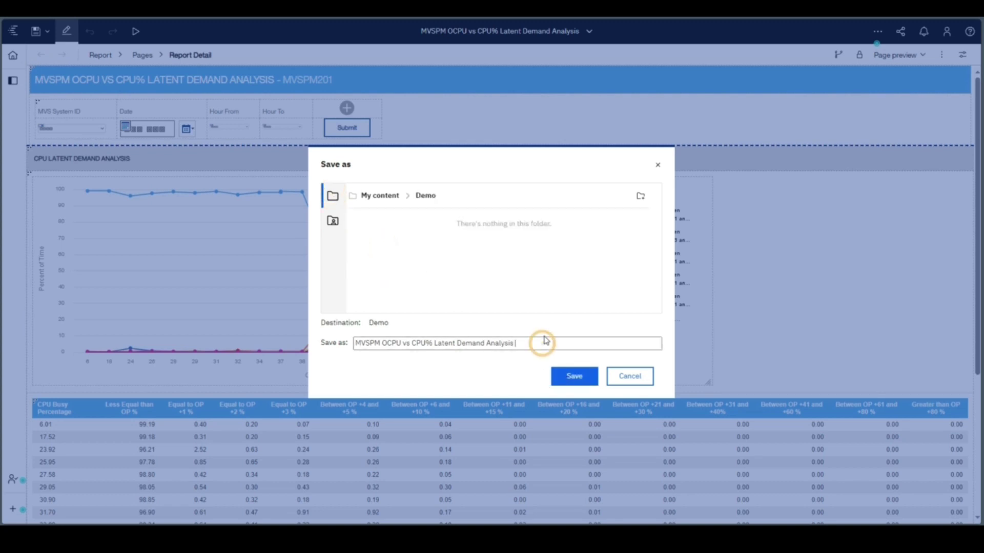
{"action": "type", "text": "Custom Change"}
{"action": "left_click", "coordinate": [590, 376]}
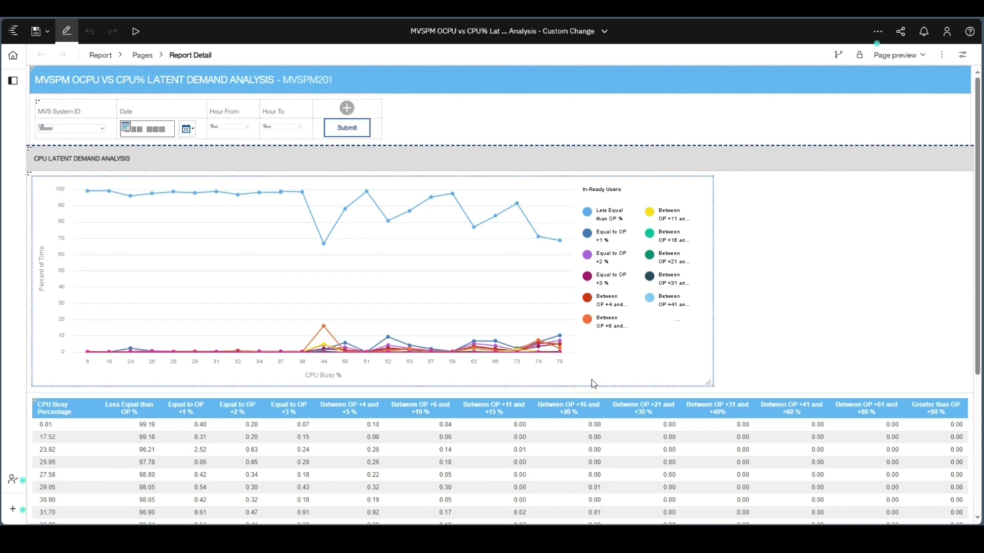
Step: Open the MVSPM_SYSTEM_HV query from the Queries list in the Report breadcrumb
{"action": "left_click", "coordinate": [100, 55]}
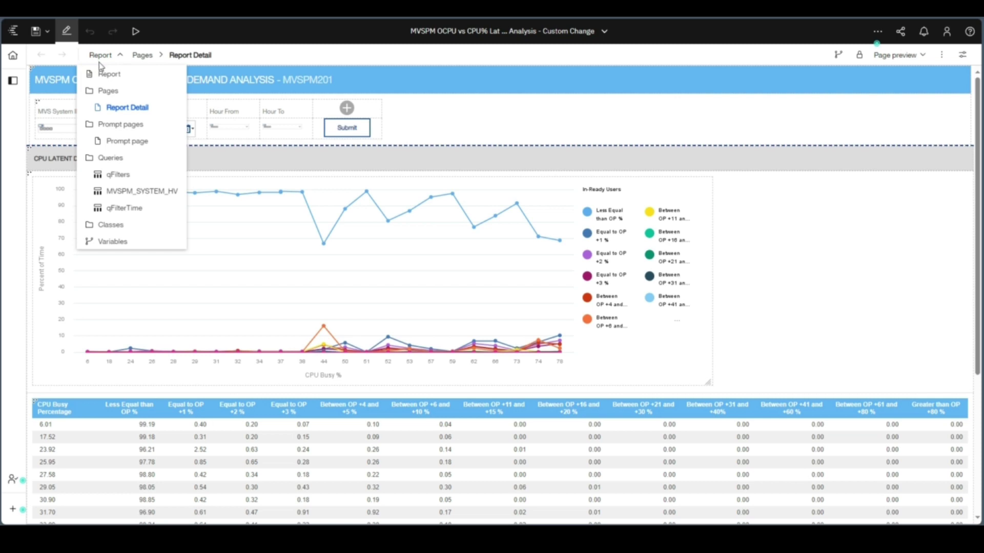
{"action": "left_click", "coordinate": [160, 192]}
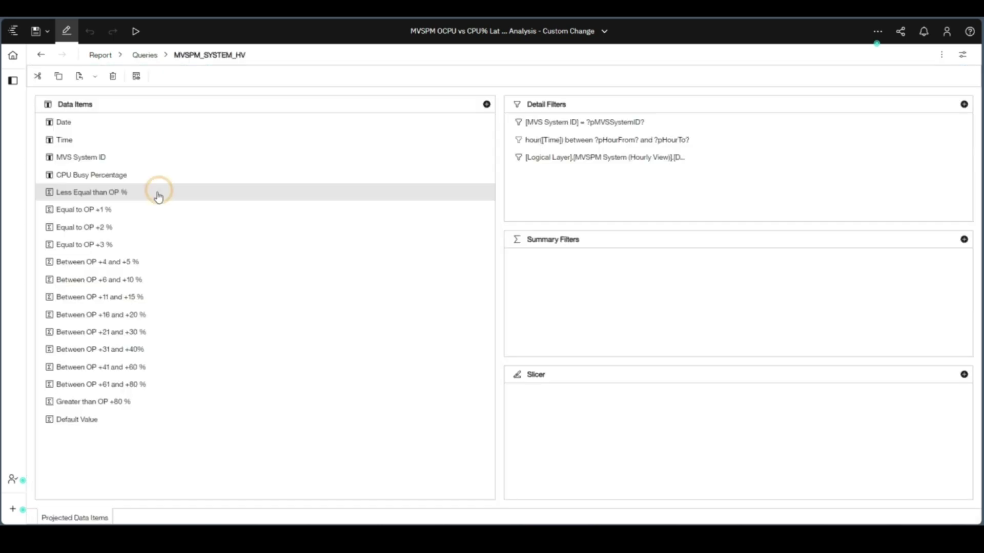
Step: View MVSPM_SYSTEM_HV's Generated SQL in an enlarged window, select the whole query, then close it
{"action": "left_click", "coordinate": [963, 59]}
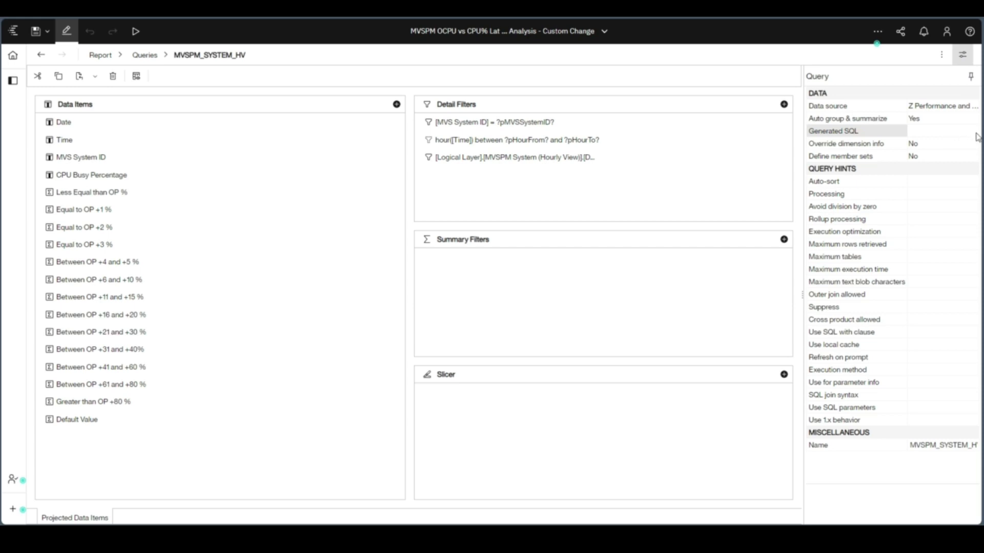
{"action": "left_click", "coordinate": [952, 132]}
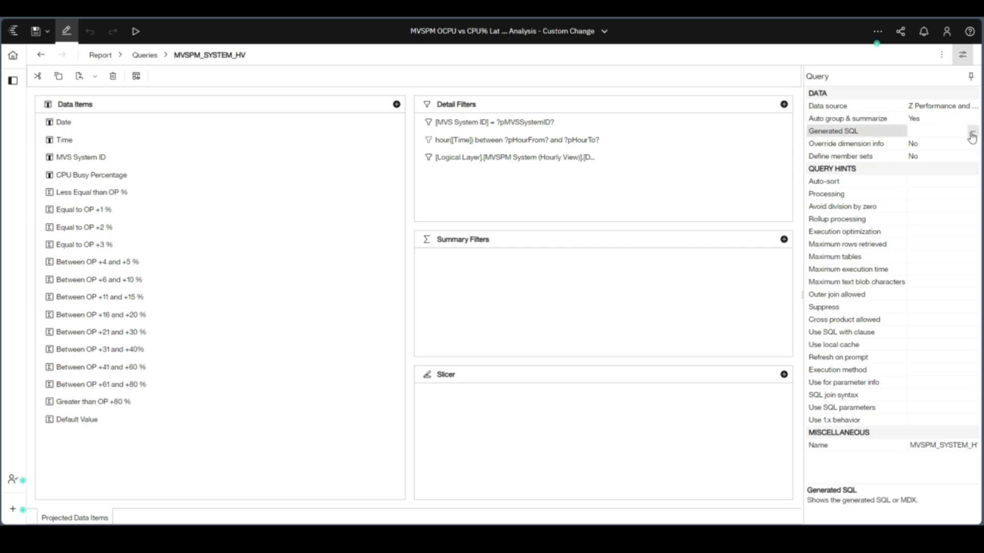
{"action": "left_click", "coordinate": [972, 132]}
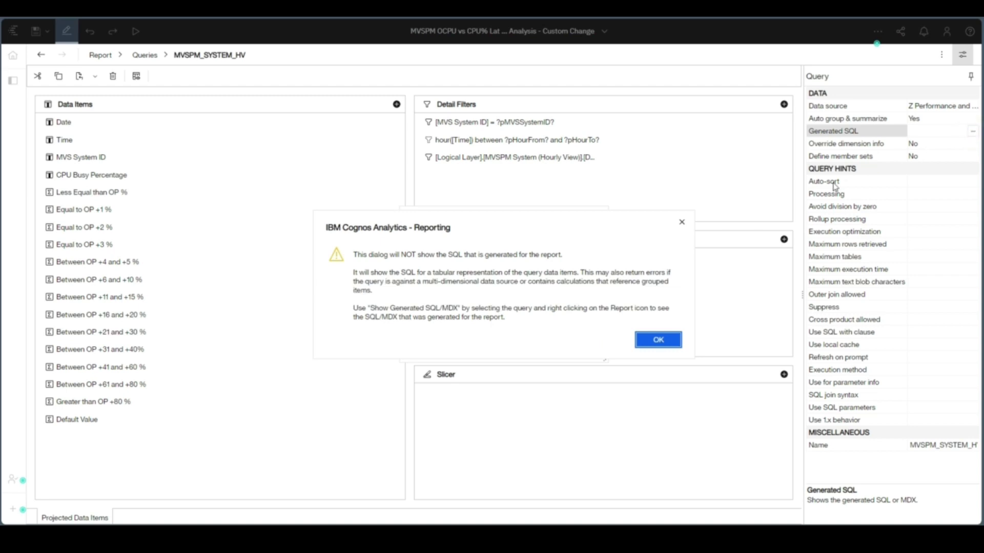
{"action": "left_click", "coordinate": [658, 340]}
{"action": "left_click_drag", "start_coordinate": [479, 216], "coordinate": [235, 119]}
{"action": "left_click_drag", "start_coordinate": [373, 268], "coordinate": [694, 493]}
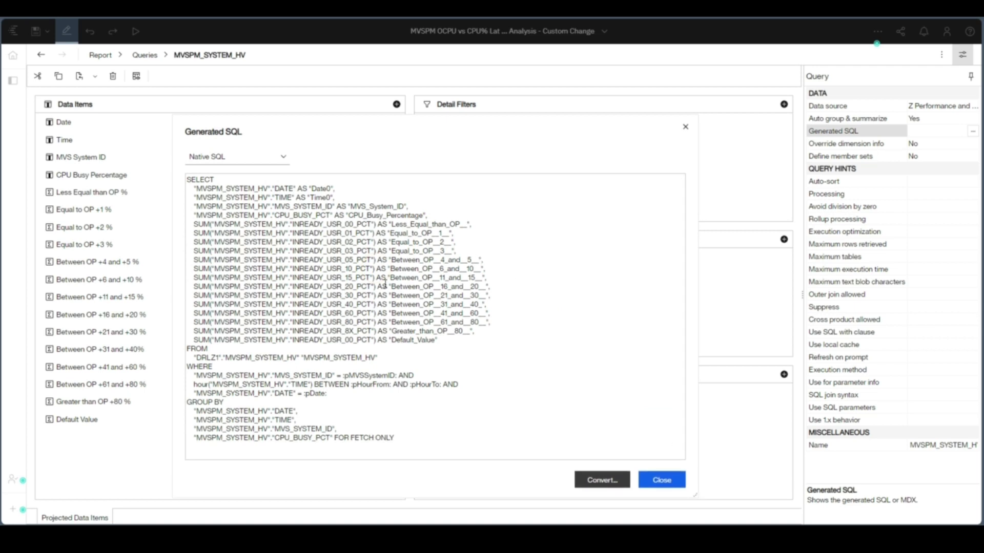
{"action": "left_click_drag", "start_coordinate": [186, 180], "coordinate": [401, 515]}
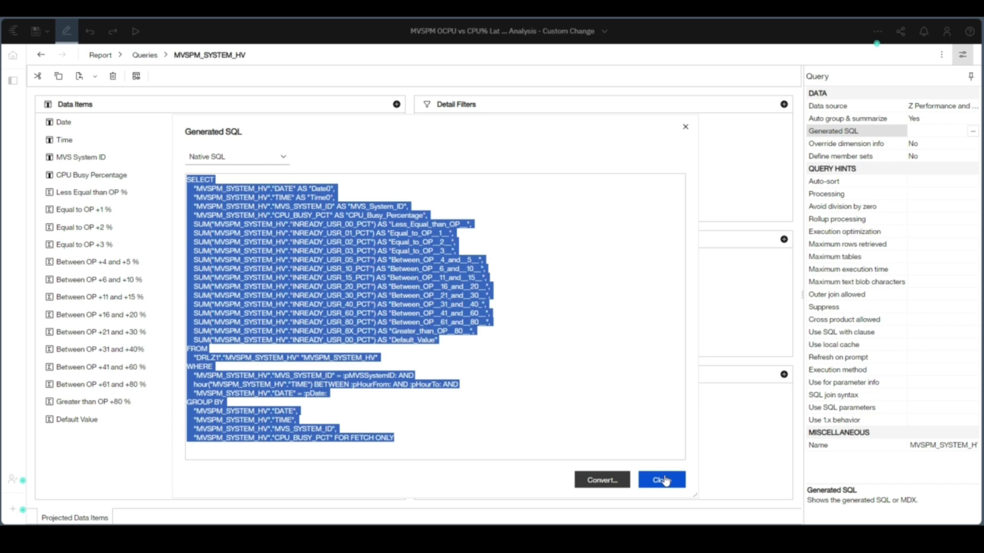
{"action": "left_click", "coordinate": [665, 480]}
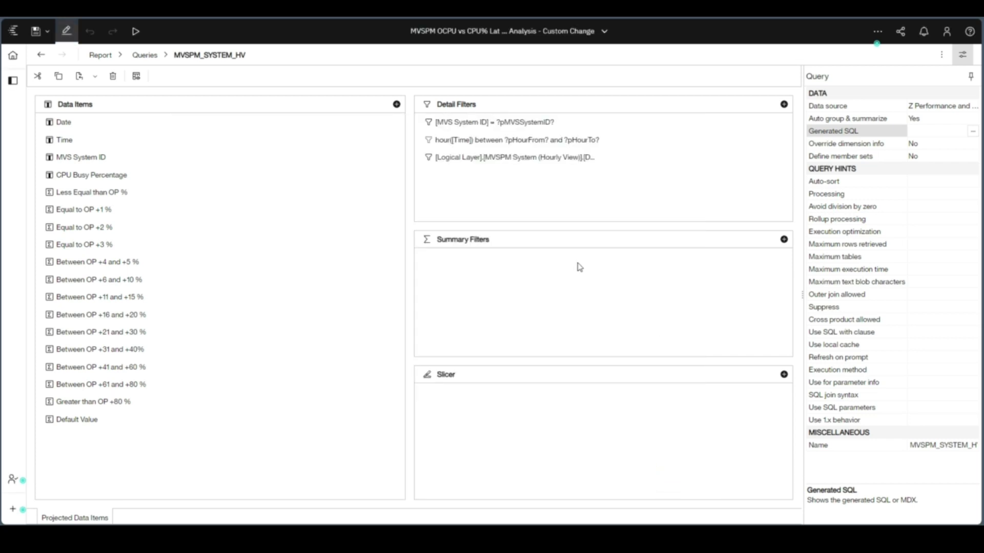
{"action": "double_click", "coordinate": [71, 122]}
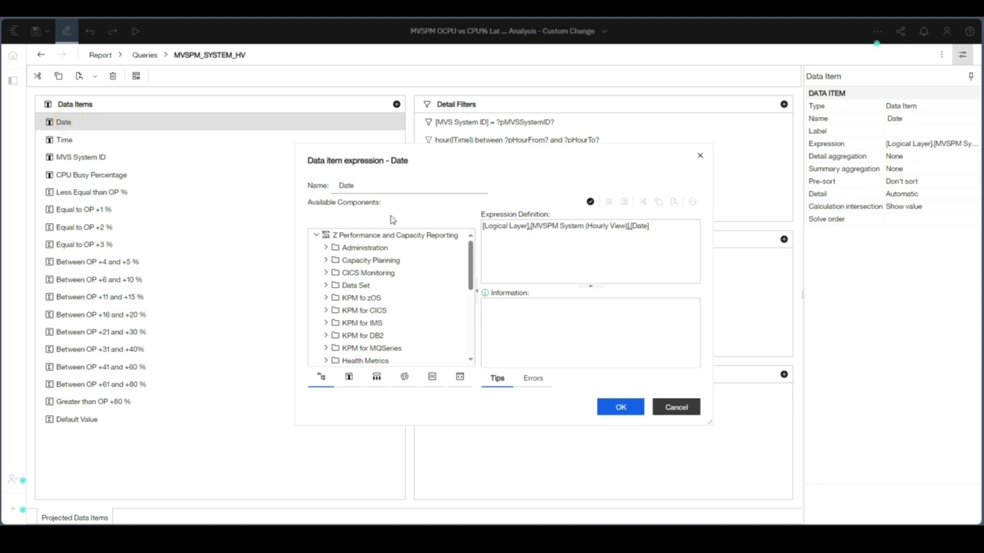
{"action": "left_click_drag", "start_coordinate": [529, 226], "coordinate": [627, 227]}
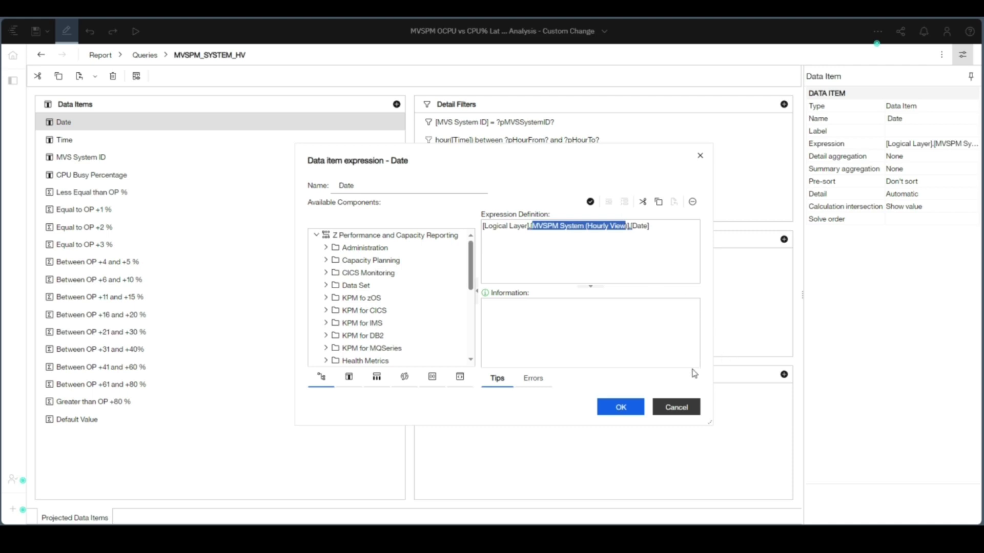
{"action": "left_click", "coordinate": [681, 408]}
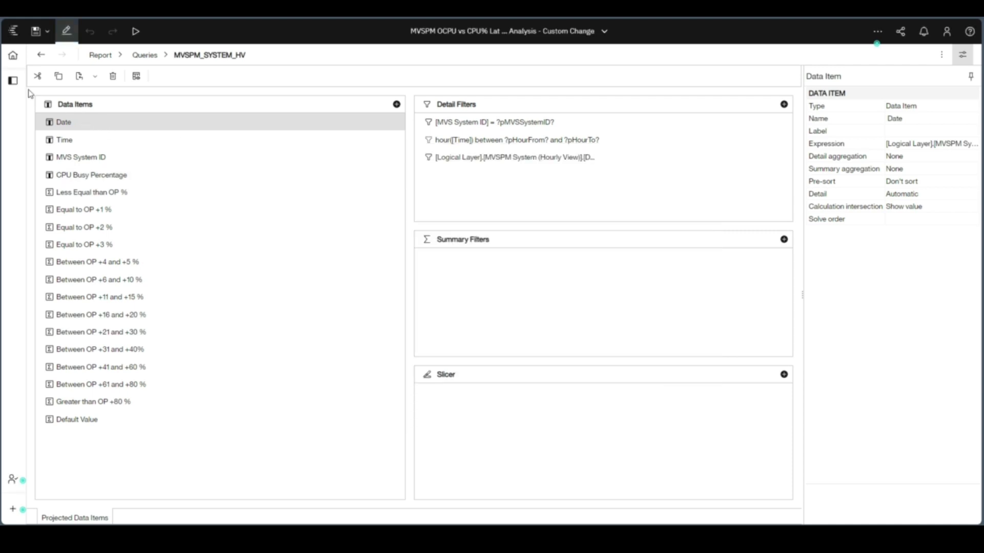
Step: In Insertable objects, expand zOS Performance Management > System Statistics > MVSPM System (Hourly View) to reach Period Name
{"action": "left_click", "coordinate": [13, 80]}
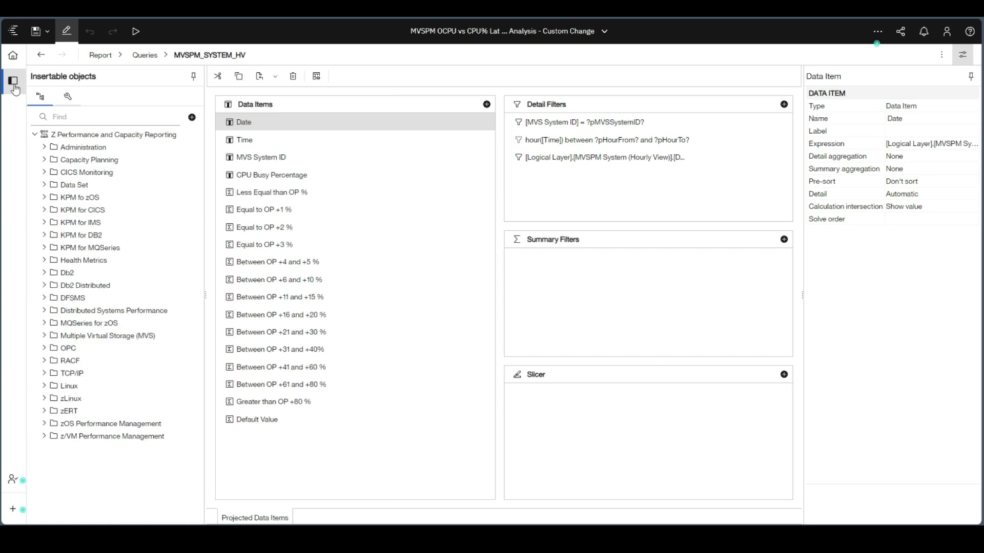
{"action": "left_click", "coordinate": [44, 423]}
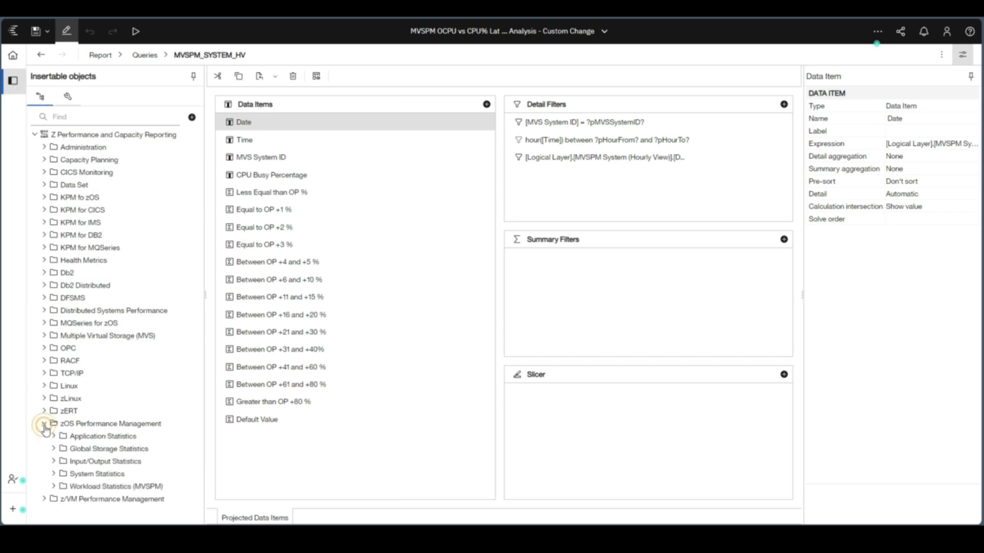
{"action": "left_click", "coordinate": [54, 474]}
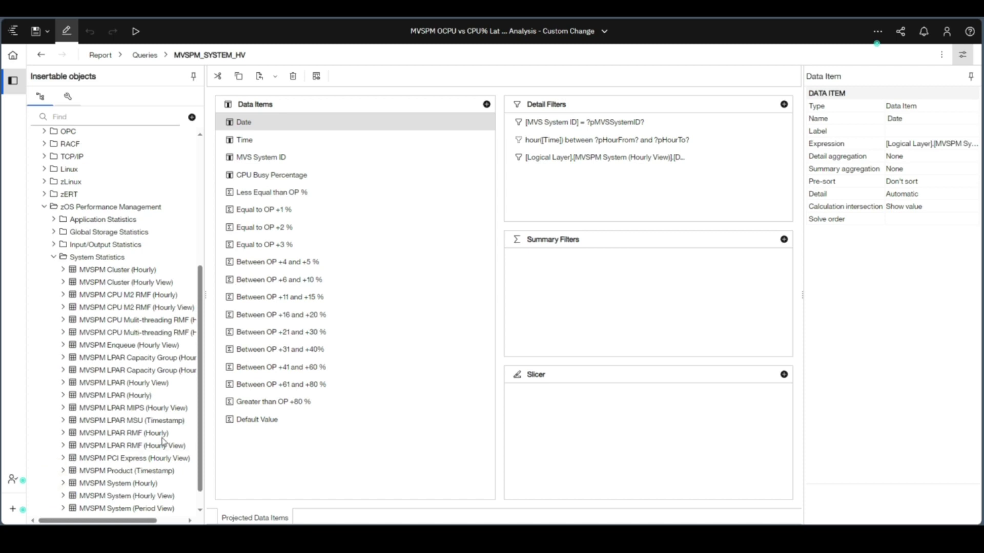
{"action": "scroll", "coordinate": [154, 441], "scroll_direction": "down", "scroll_amount": 2}
{"action": "scroll", "coordinate": [142, 436], "scroll_direction": "down", "scroll_amount": 1}
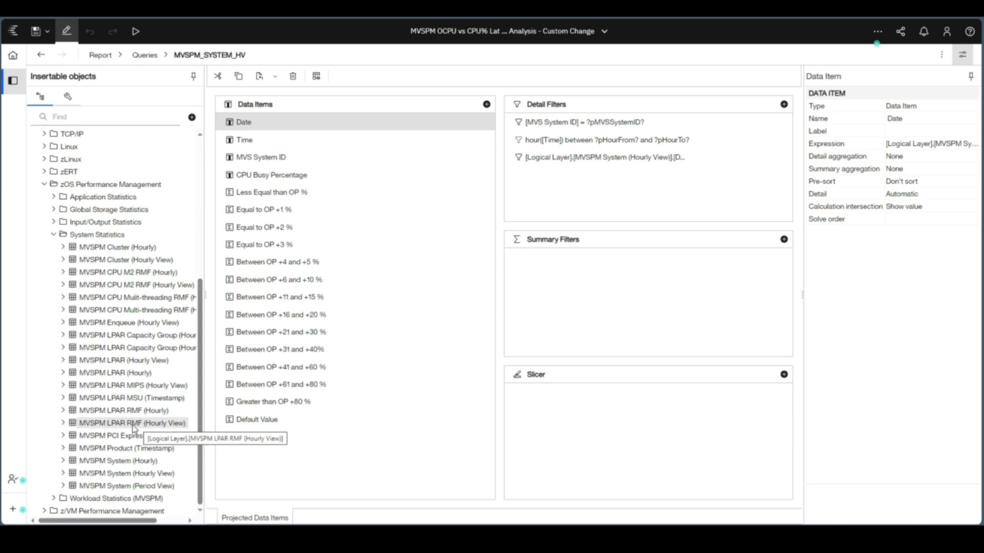
{"action": "left_click", "coordinate": [63, 474]}
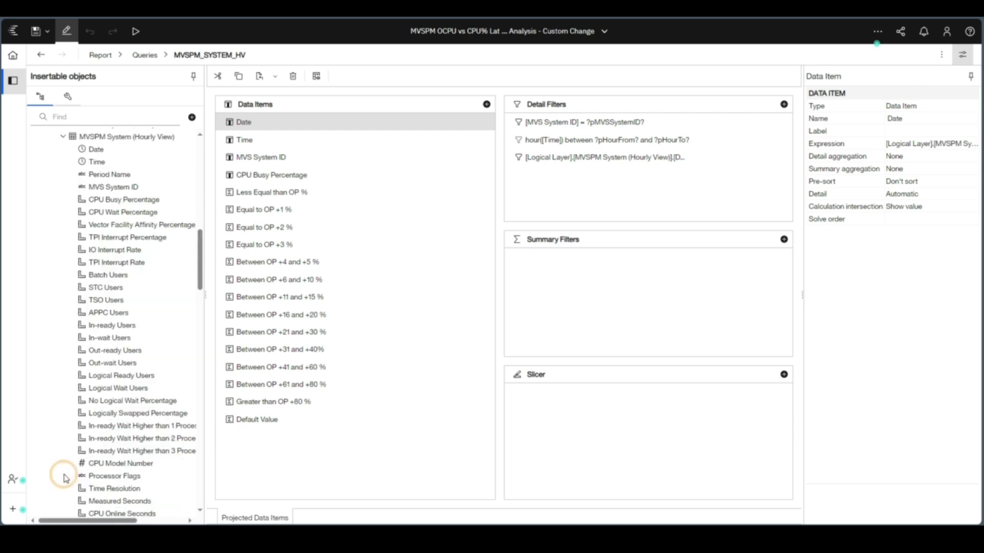
{"action": "scroll", "coordinate": [137, 434], "scroll_direction": "down", "scroll_amount": 1}
{"action": "scroll", "coordinate": [138, 434], "scroll_direction": "down", "scroll_amount": 1}
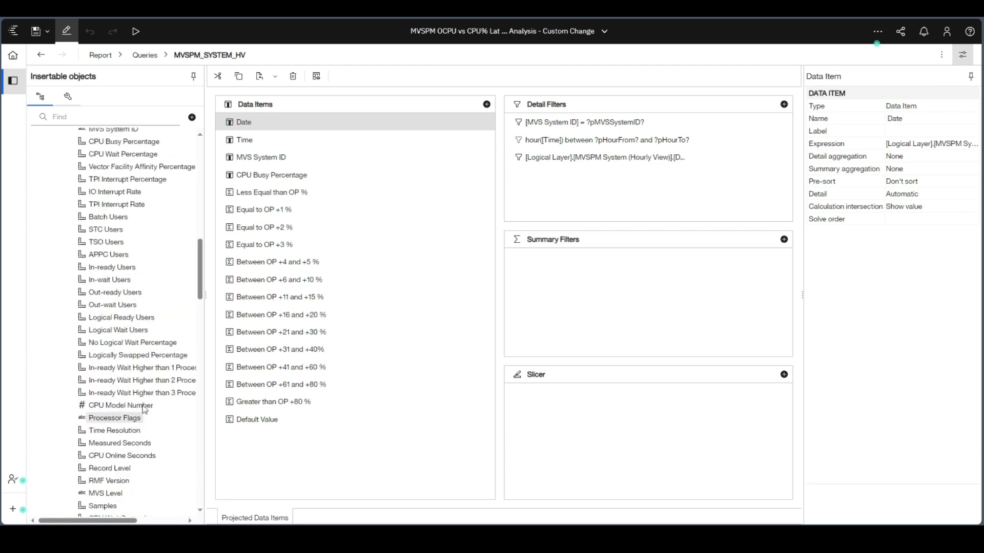
{"action": "scroll", "coordinate": [148, 411], "scroll_direction": "up", "scroll_amount": 1}
{"action": "scroll", "coordinate": [148, 410], "scroll_direction": "up", "scroll_amount": 3}
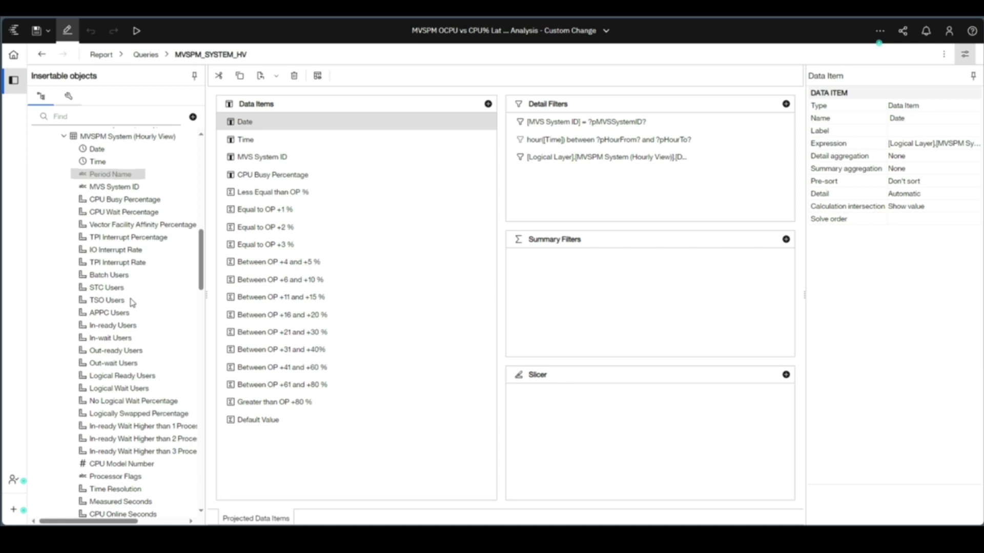
Step: Reopen MVSPM_SYSTEM_HV's Generated SQL and verify it selects PERIOD_NAME as Period_Name
{"action": "scroll", "coordinate": [99, 198], "scroll_direction": "up", "scroll_amount": 5}
{"action": "scroll", "coordinate": [99, 197], "scroll_direction": "up", "scroll_amount": 3}
{"action": "left_click", "coordinate": [117, 54]}
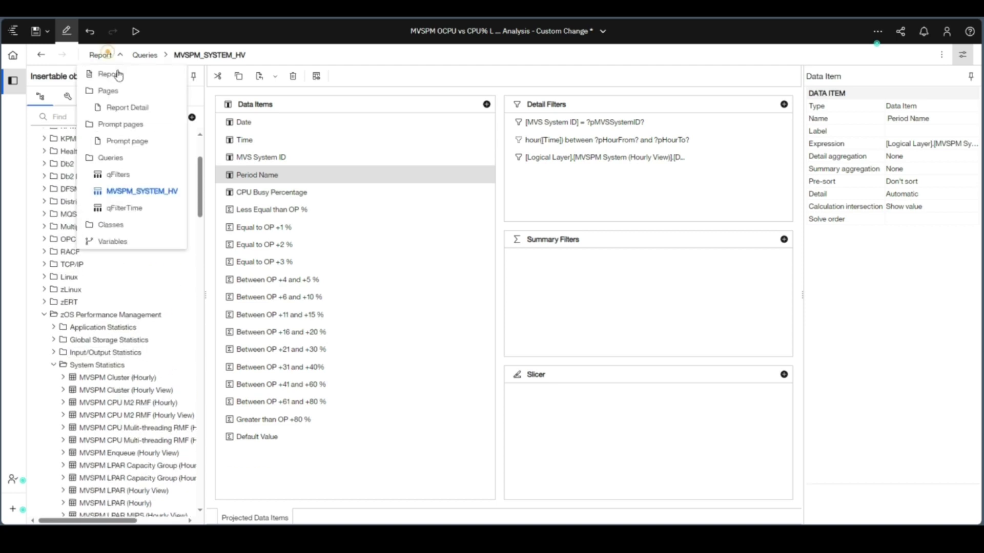
{"action": "left_click", "coordinate": [142, 191]}
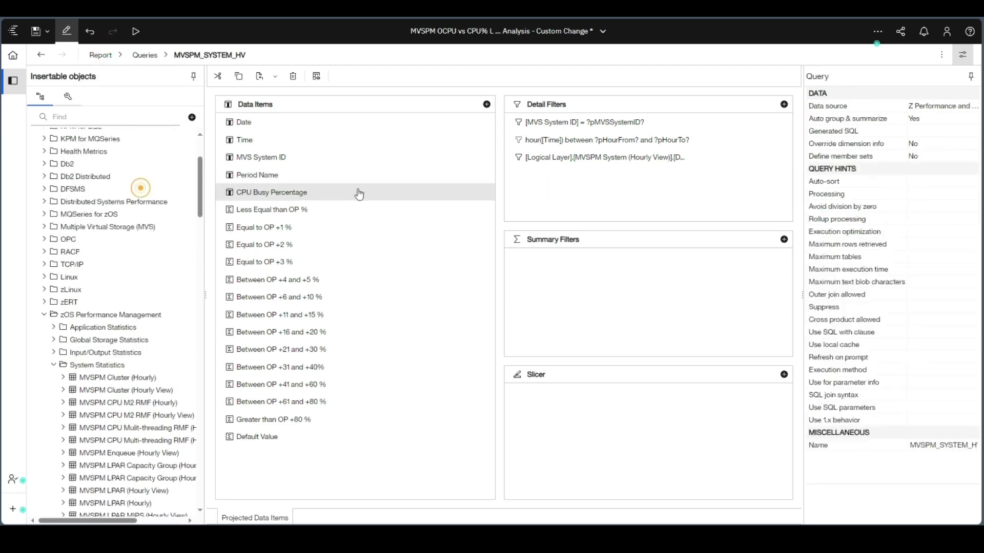
{"action": "left_click", "coordinate": [966, 135]}
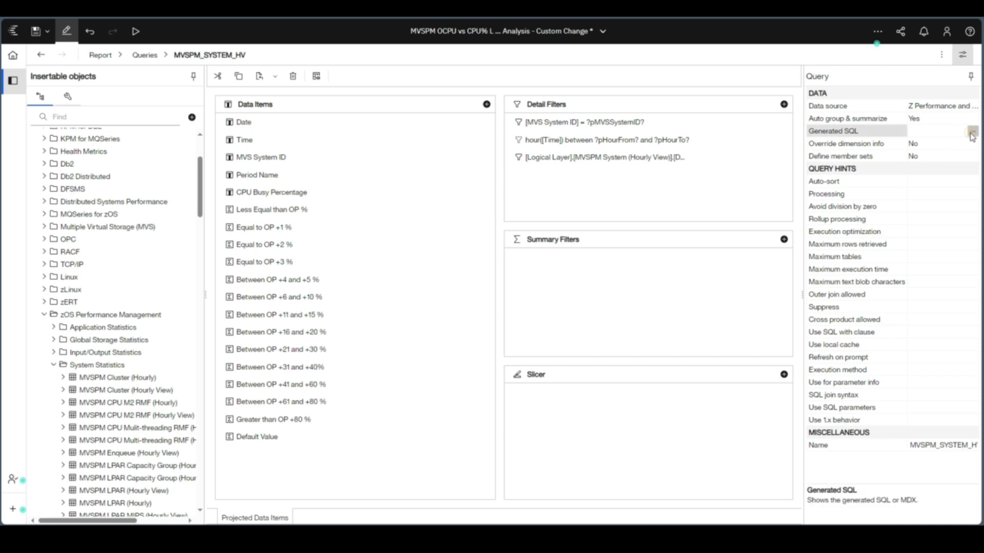
{"action": "left_click", "coordinate": [971, 133]}
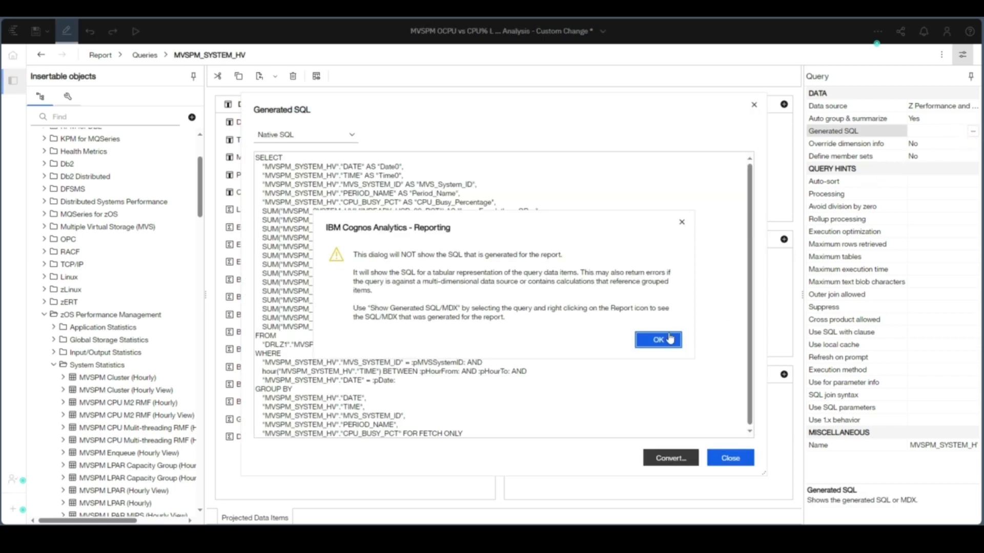
{"action": "left_click", "coordinate": [659, 340]}
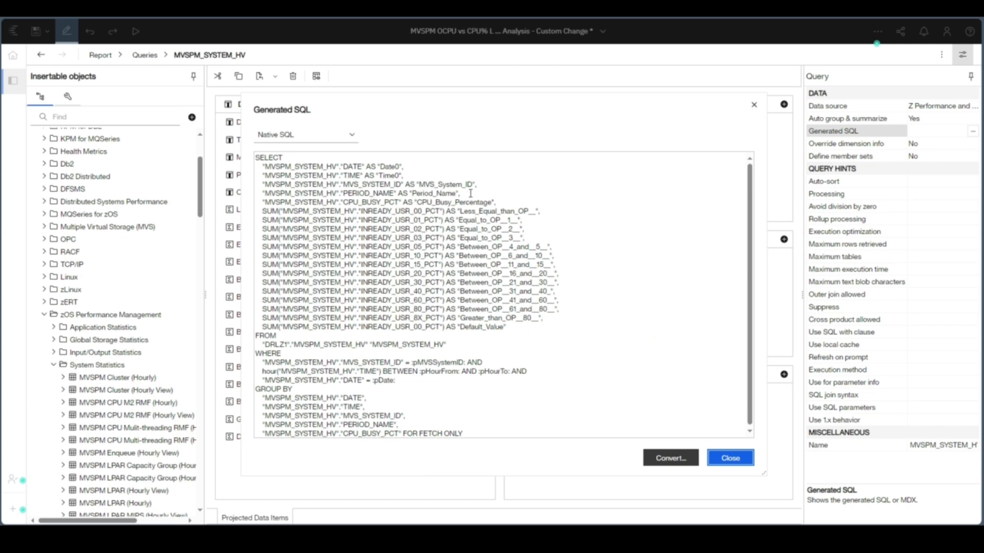
{"action": "triple_click", "coordinate": [470, 193]}
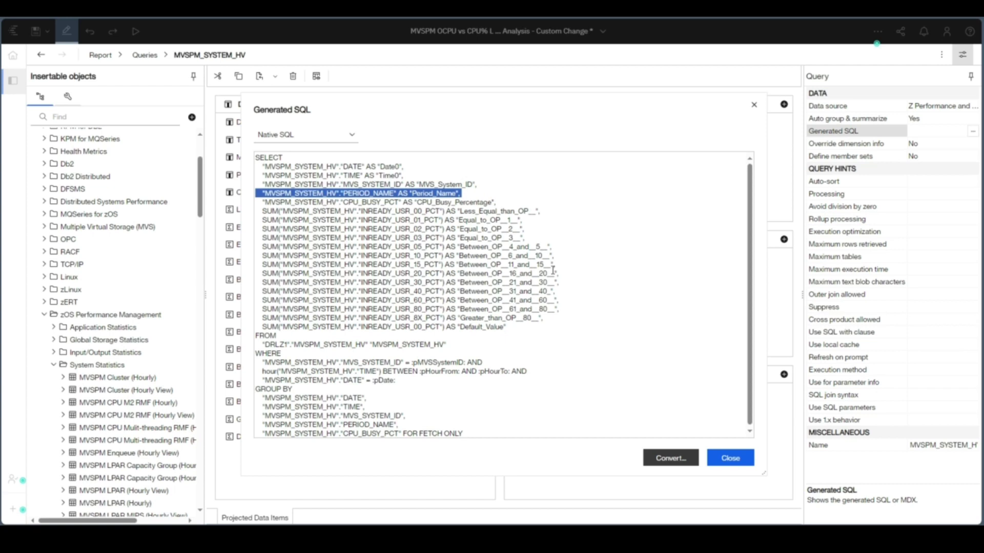
{"action": "left_click", "coordinate": [731, 458]}
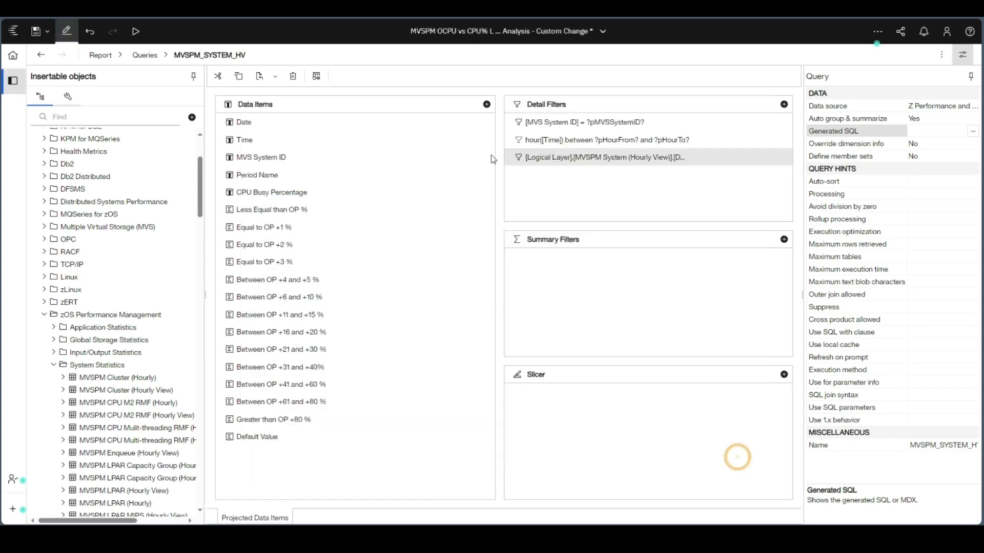
Step: On the Report Detail page, insert Period Name as the table's first column and group by it
{"action": "left_click", "coordinate": [100, 55]}
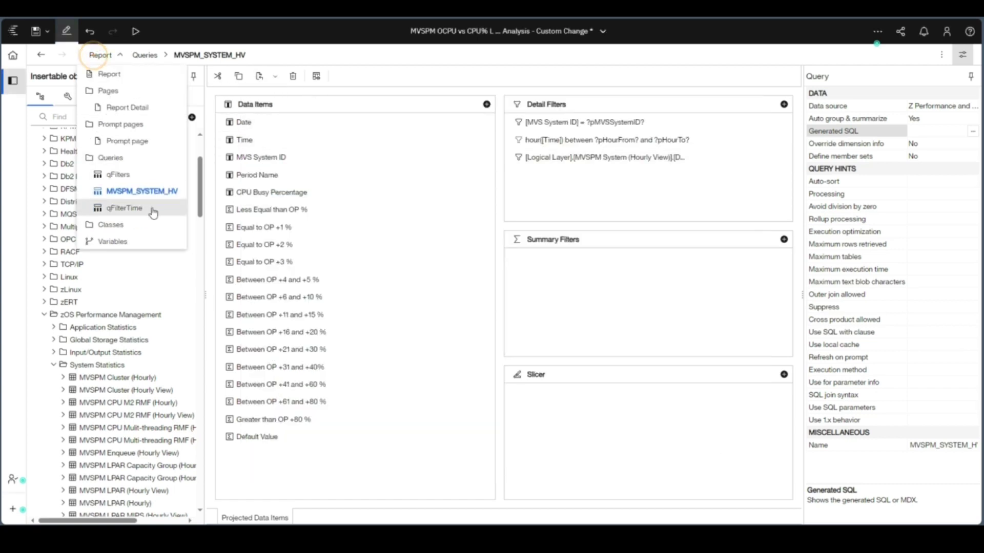
{"action": "left_click", "coordinate": [145, 117]}
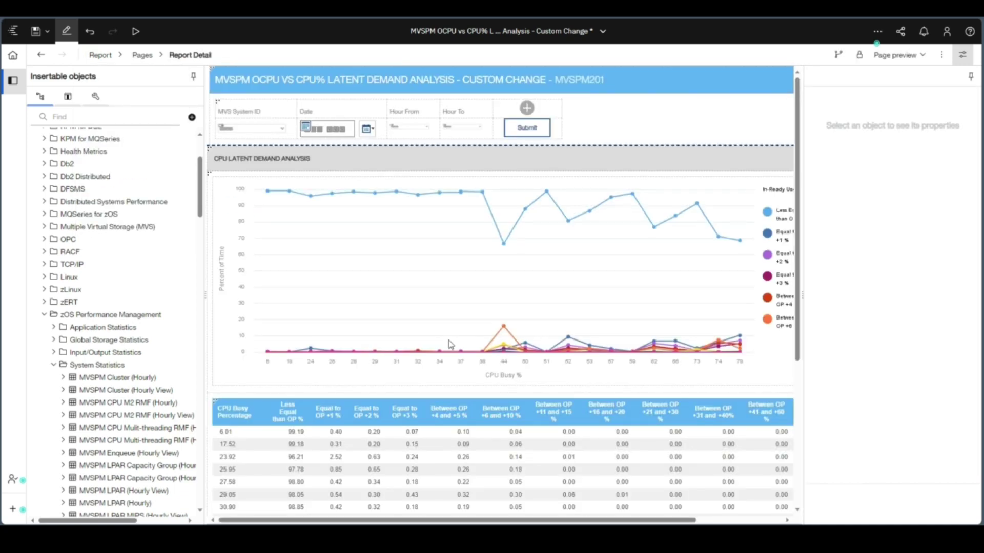
{"action": "left_click", "coordinate": [68, 98]}
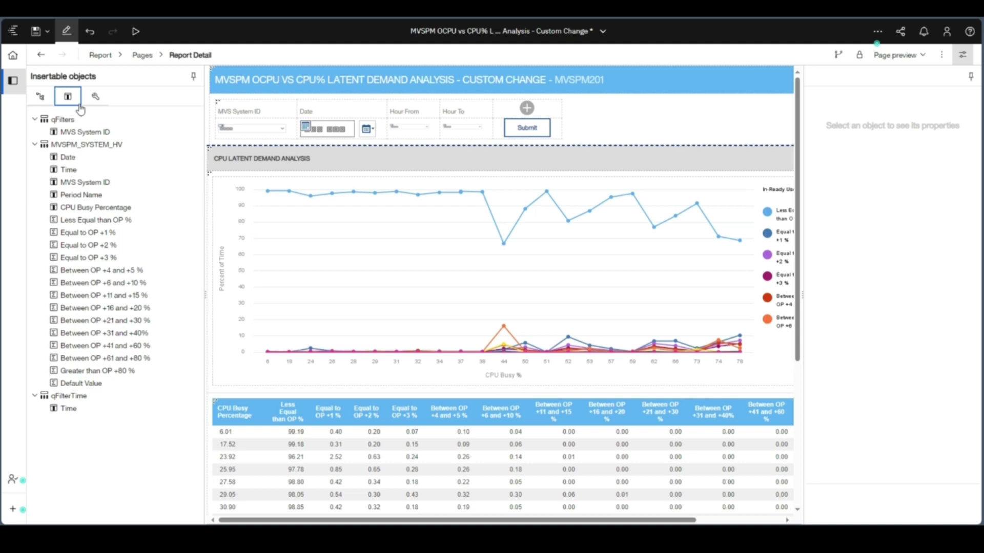
{"action": "left_click_drag", "start_coordinate": [82, 195], "coordinate": [225, 416]}
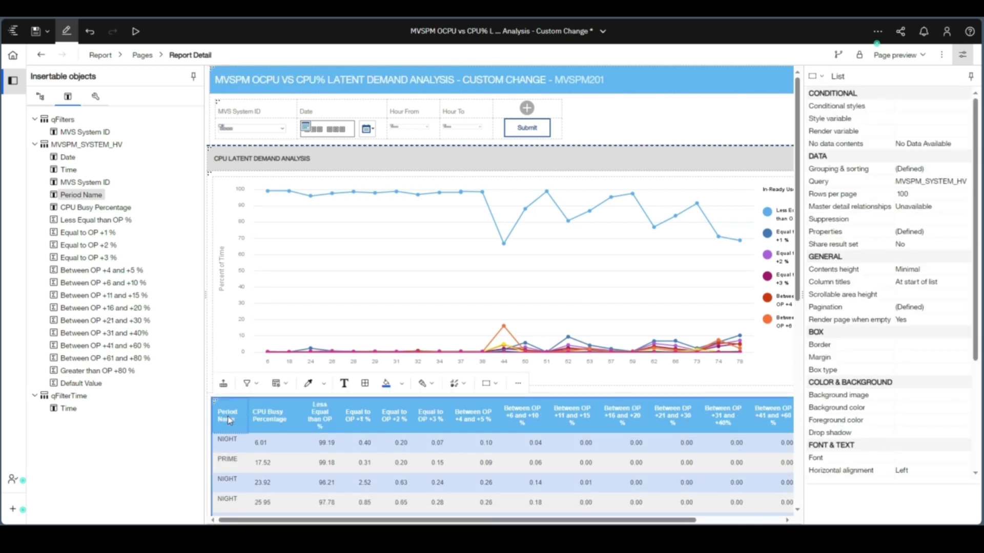
{"action": "left_click", "coordinate": [242, 441]}
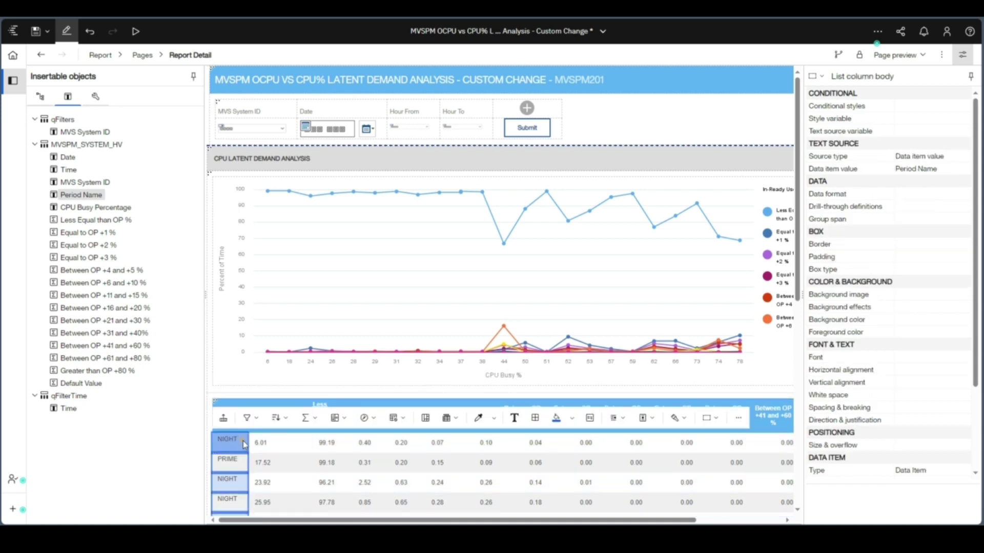
{"action": "left_click", "coordinate": [433, 422]}
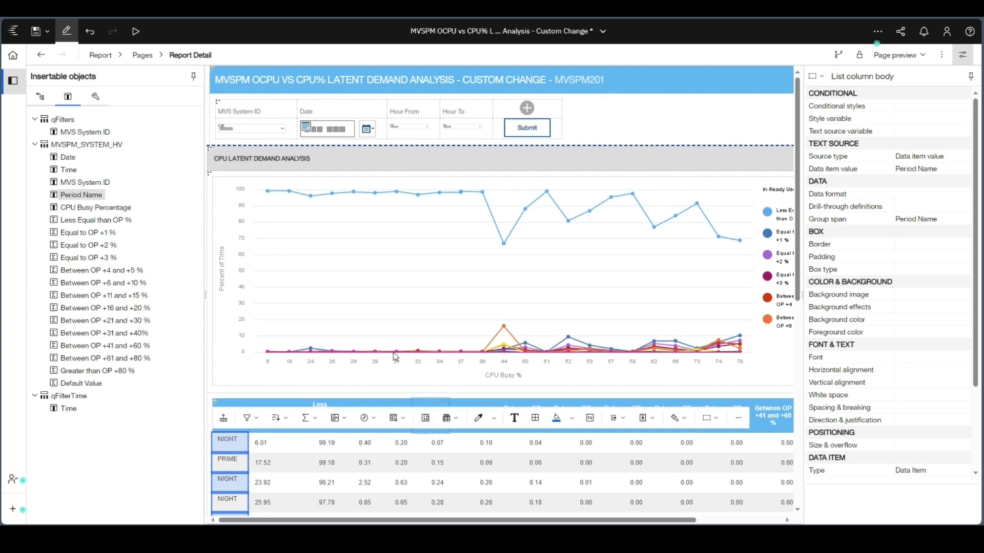
Step: Run the report with the default PRD2, Oct 21, 2021 filters and save it
{"action": "left_click", "coordinate": [68, 35]}
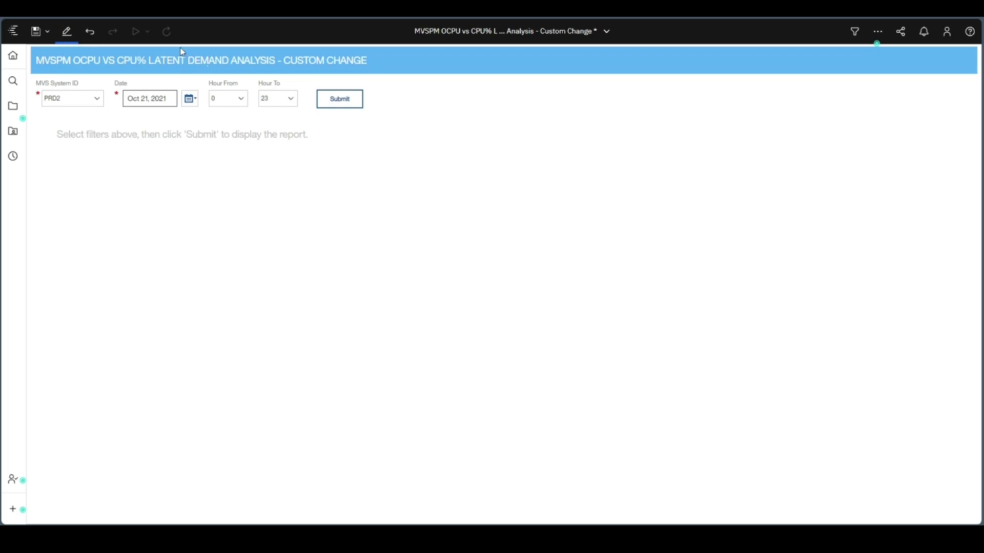
{"action": "left_click", "coordinate": [339, 98]}
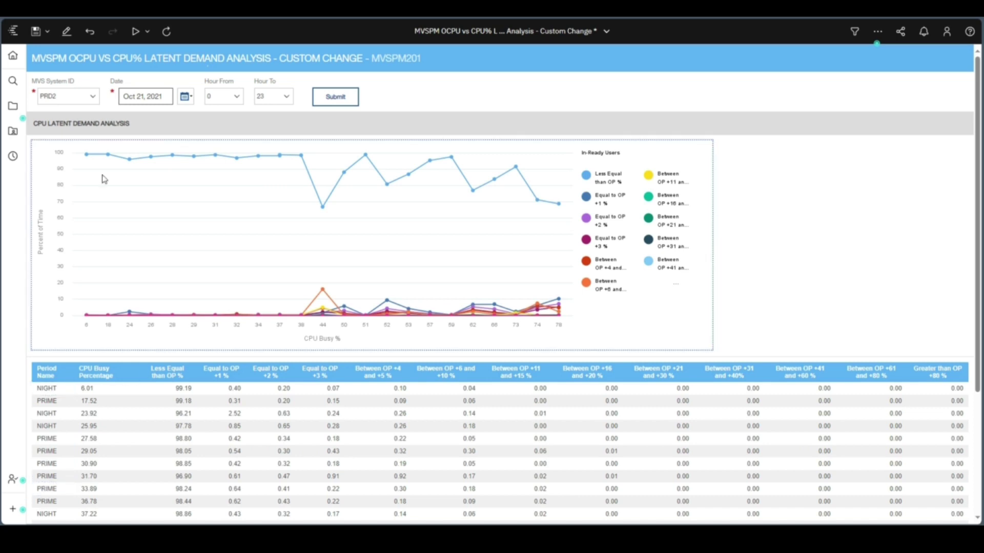
{"action": "left_click", "coordinate": [34, 31]}
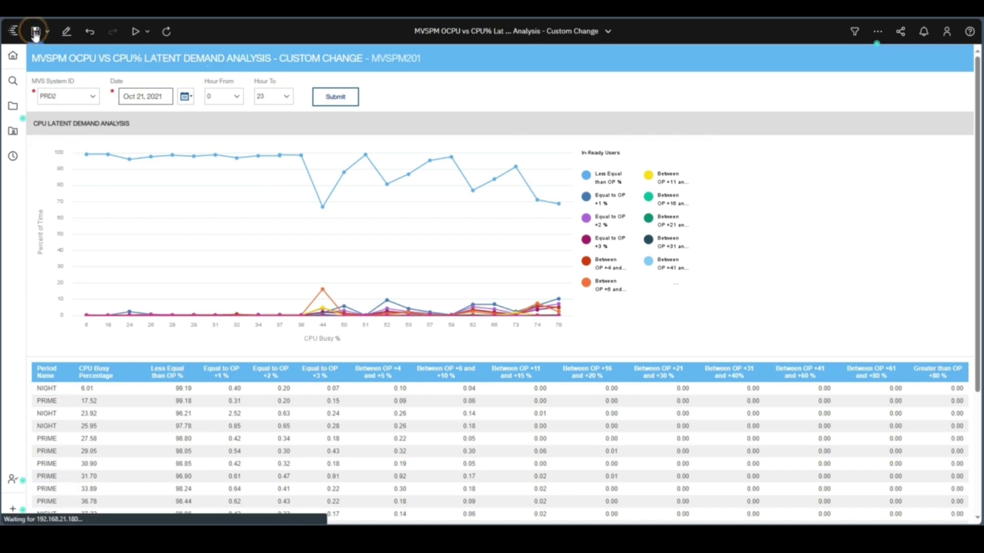